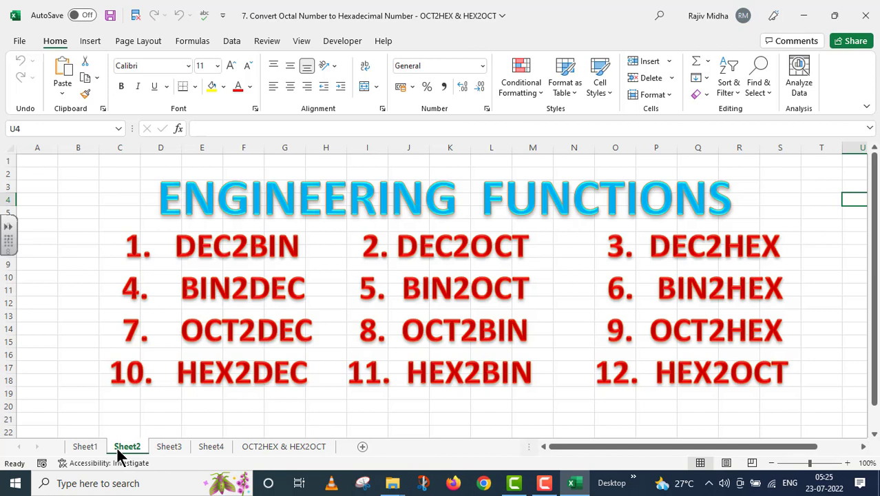
- View Sheet3 and open the OCT2HEX & HEX2OCT worksheet with the conversion tables
left_click(168, 446)
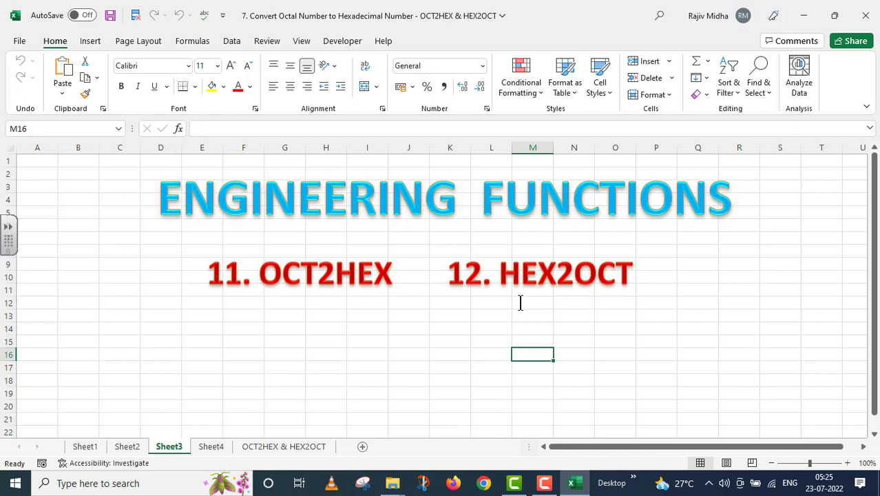
left_click(283, 446)
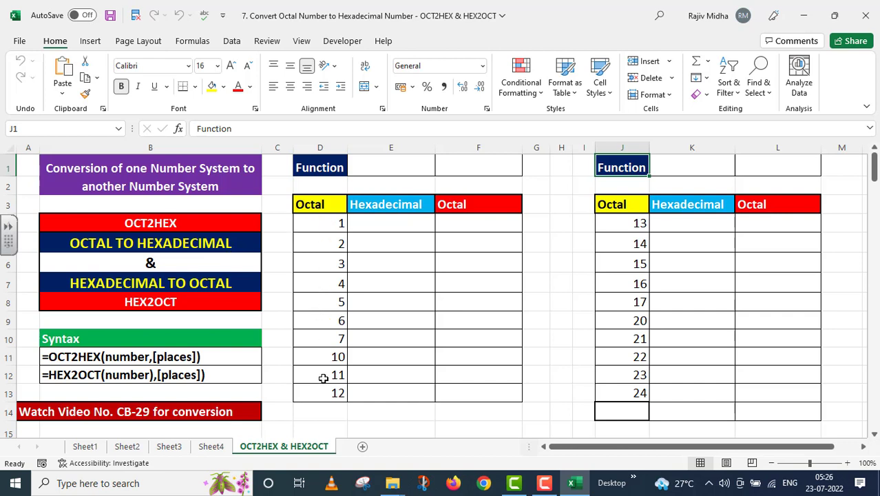
left_click(536, 262)
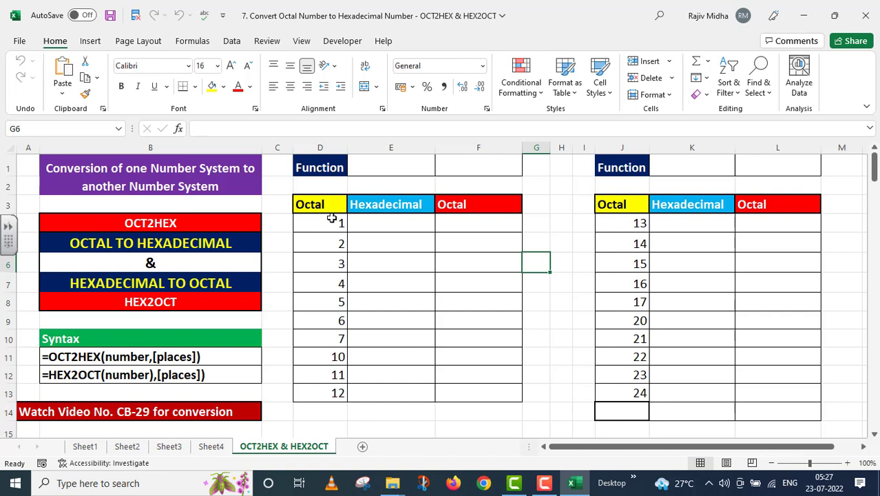
- Enter =OCT2HEX(D4) in cell E4 and fill it down through E13
double_click(390, 222)
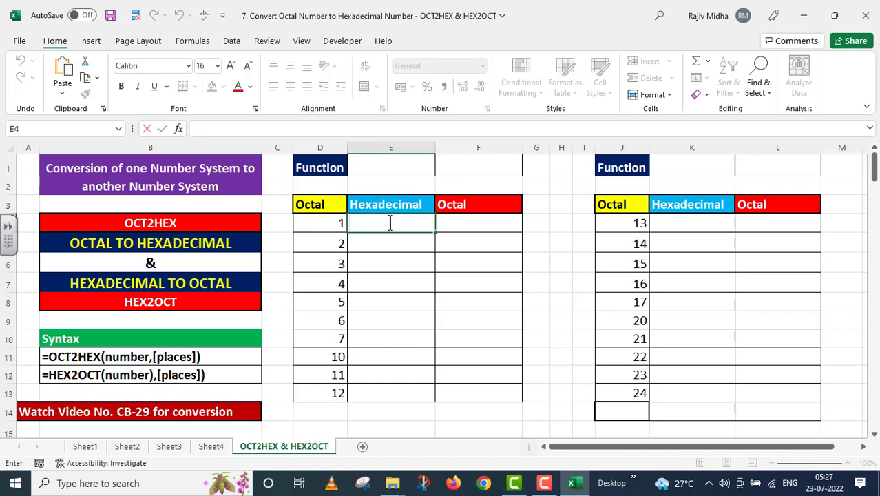
type("=OCT")
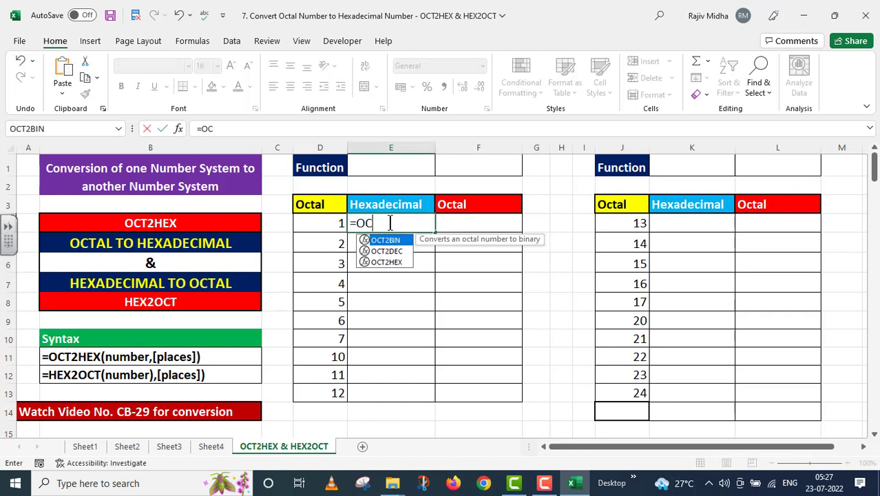
double_click(404, 260)
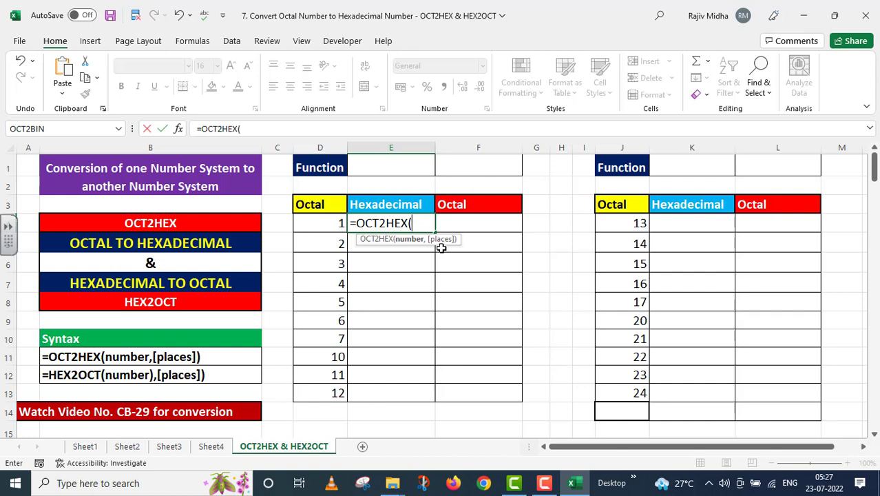
left_click(325, 220)
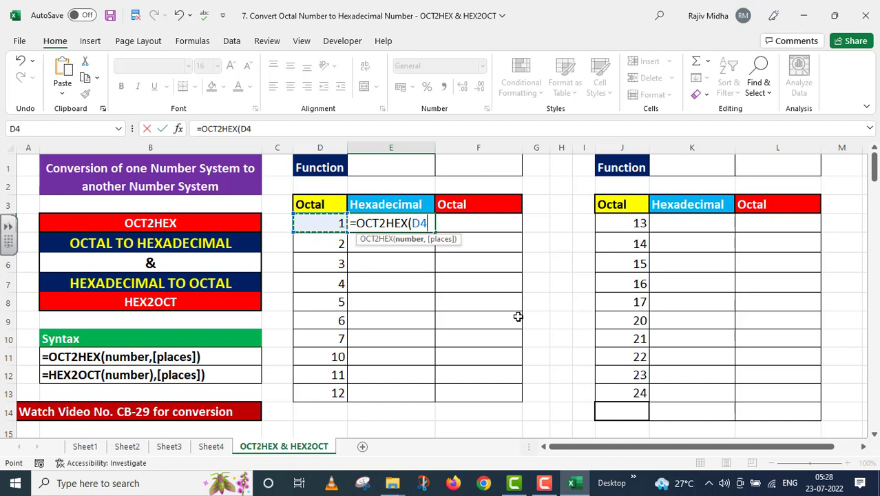
type(")")
key("Return")
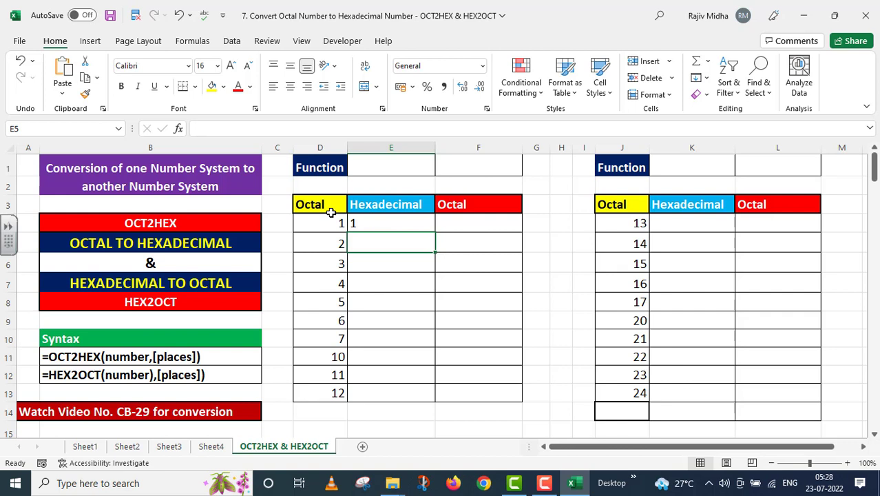
left_click(369, 224)
left_click_drag(435, 231, 425, 402)
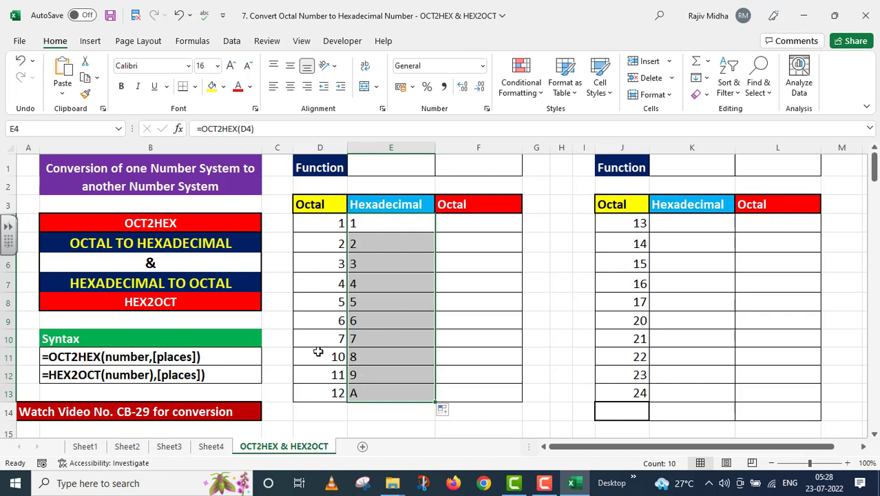
- Copy the formula text from E4 into cell E1 and show it as the text =OCT2HEX(D4) with a leading apostrophe
left_click(384, 223)
left_click_drag(256, 128, 182, 131)
key("ctrl+c")
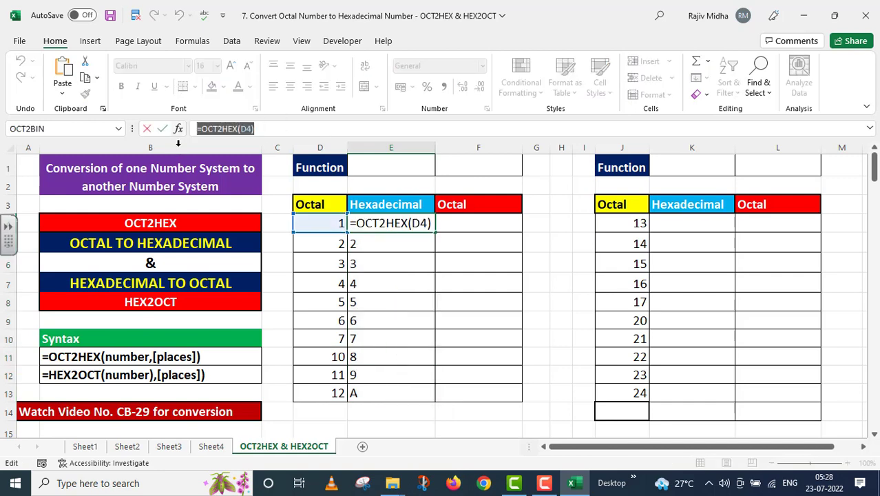
key("Return")
double_click(364, 167)
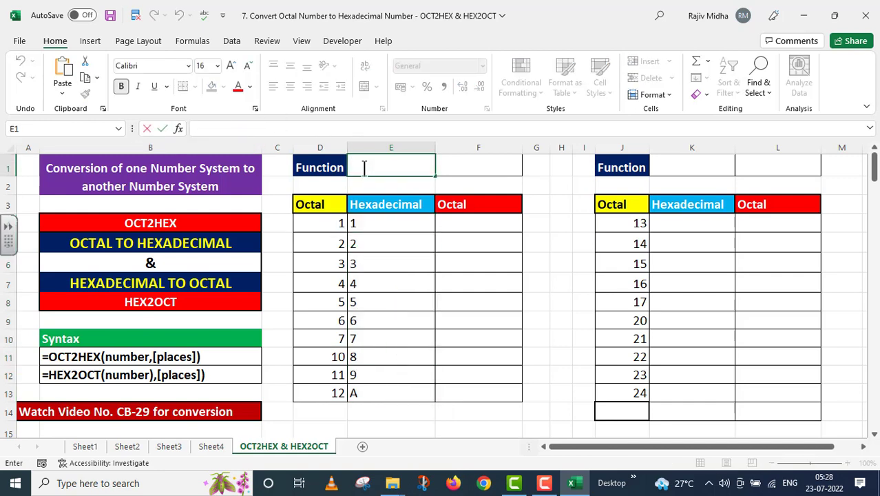
key("ctrl+v")
key("Home")
type("'")
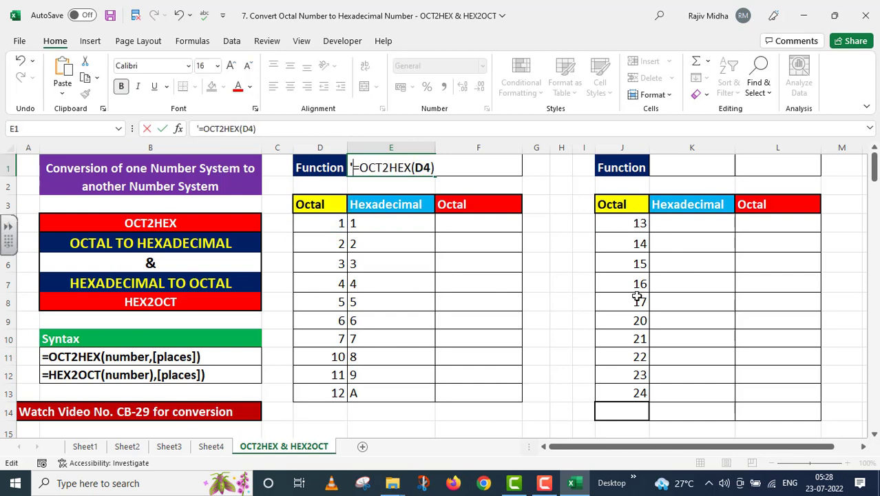
- Enter =OCT2HEX(J4) in cell K4 and fill it down through K13
left_click(663, 222)
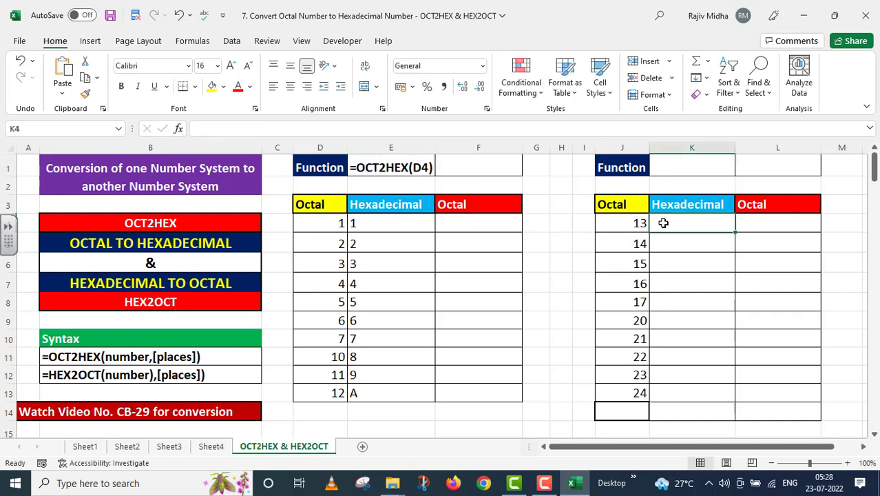
type("=")
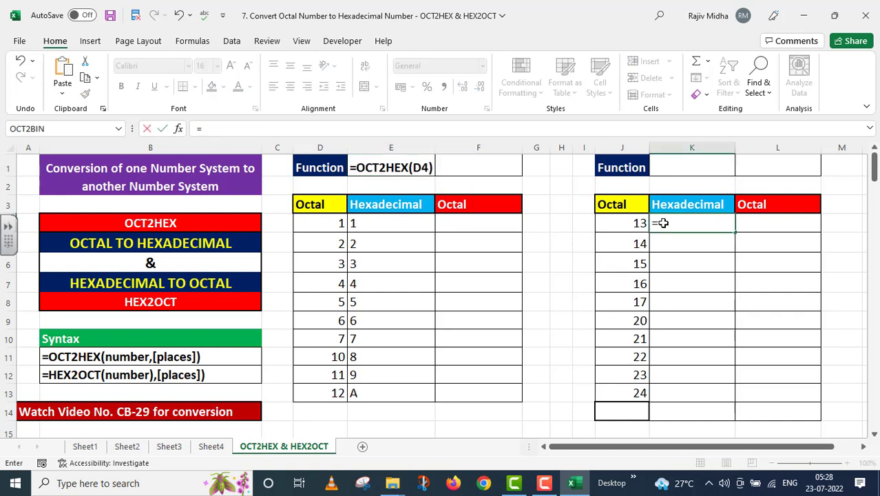
type("OCT")
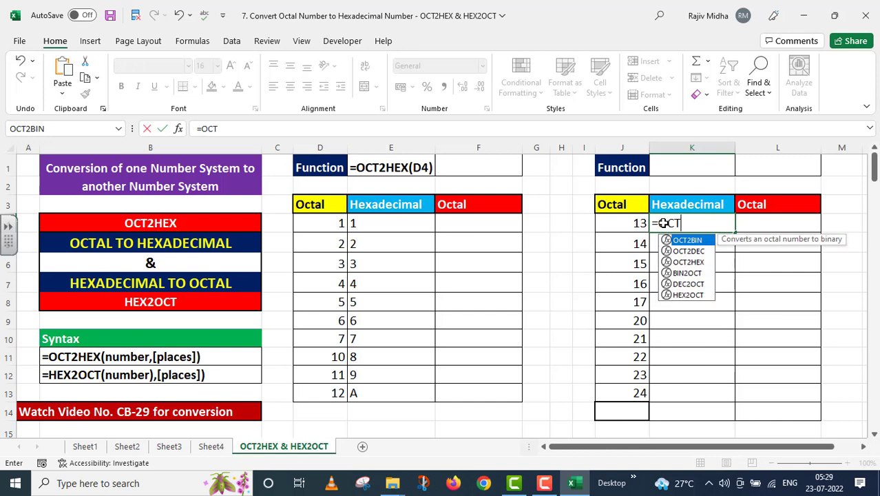
double_click(688, 262)
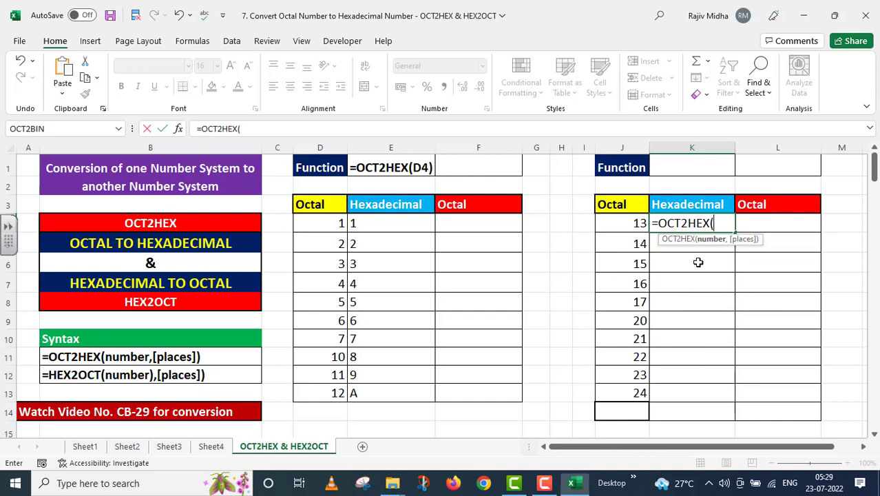
left_click(620, 224)
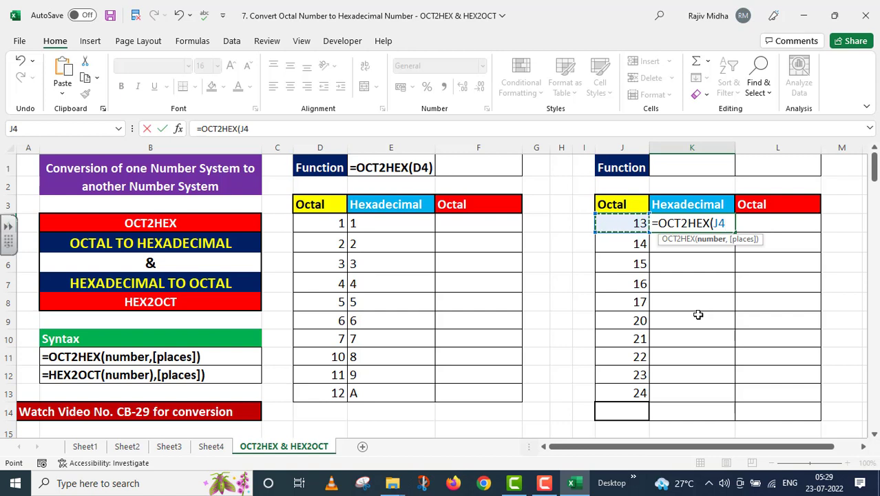
type(")")
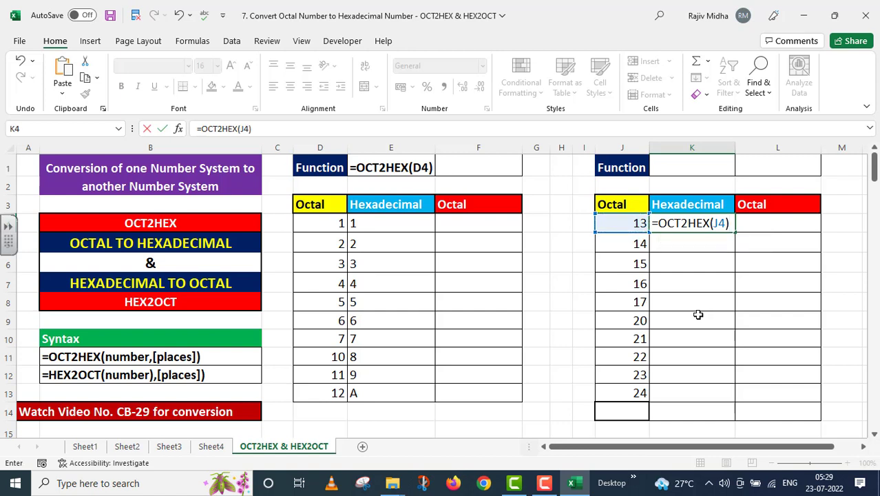
key("Return")
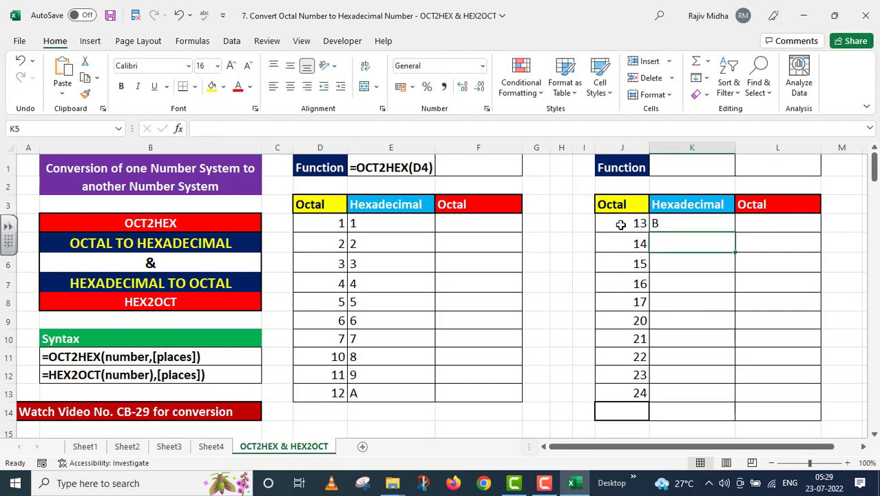
left_click(677, 223)
left_click_drag(734, 232, 733, 254)
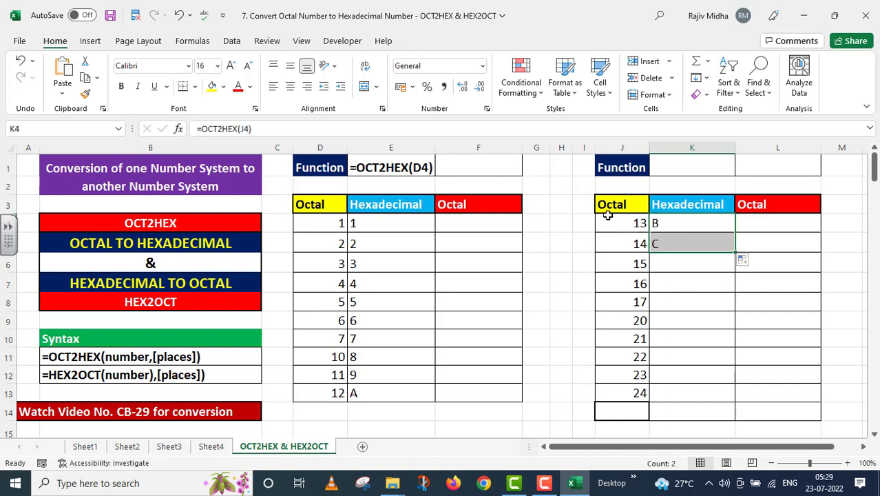
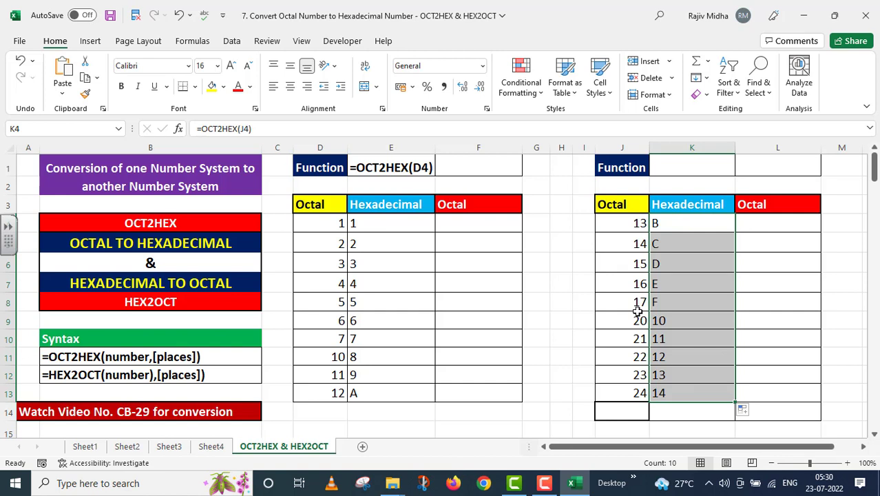
- Copy the formula text from K4 into cell K1 as the literal text =OCT2HEX(J4) using a leading apostrophe
left_click(674, 223)
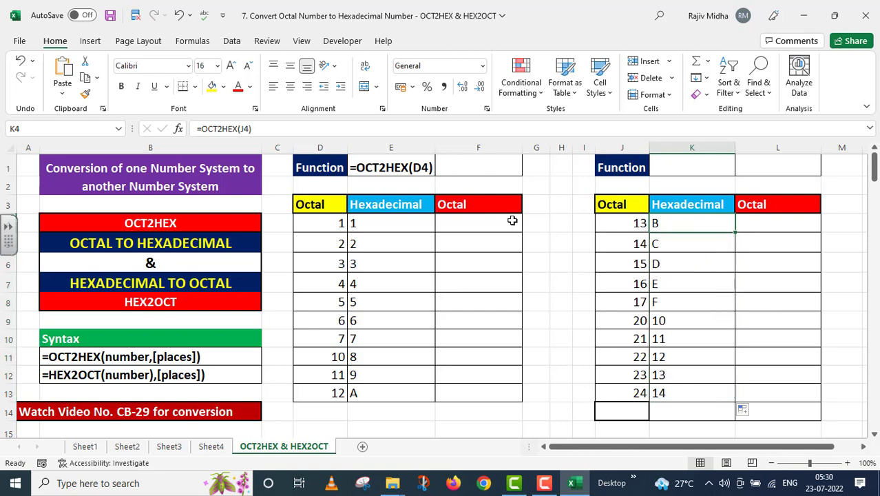
left_click_drag(263, 129, 184, 129)
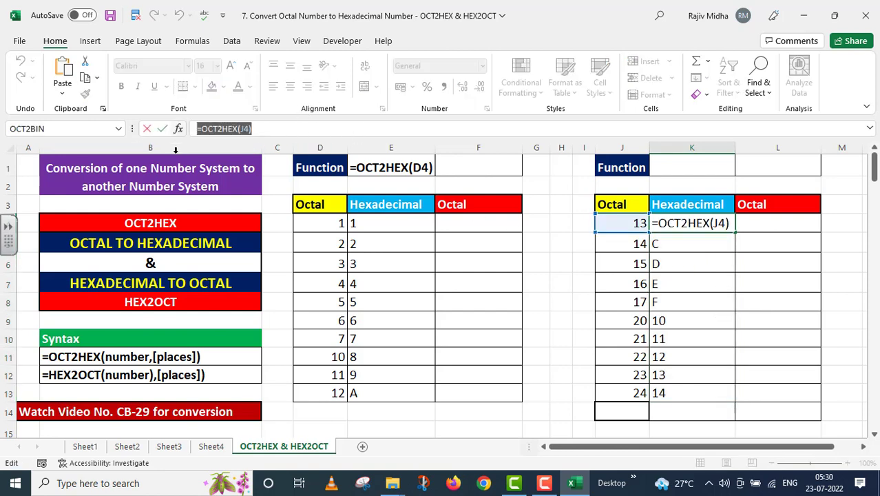
key("ctrl+c")
key("Escape")
double_click(650, 165)
key("ctrl+v")
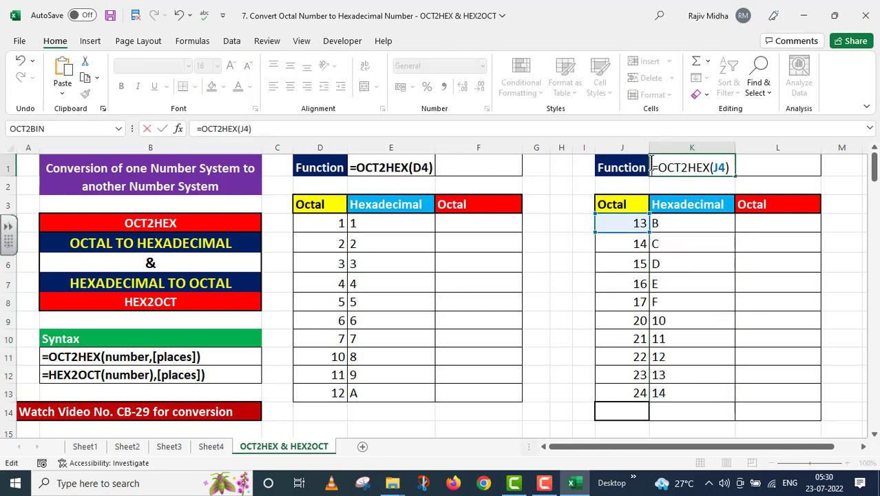
type("'")
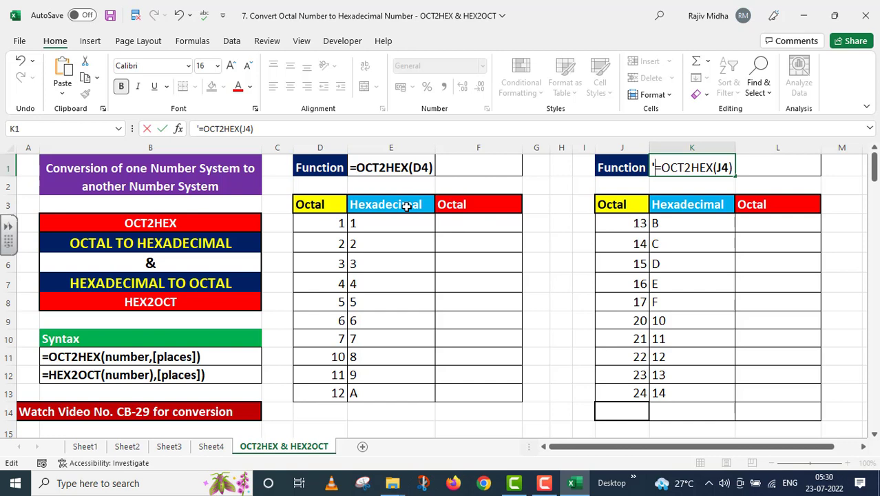
- Fill F4 through F13 with =HEX2OCT(E4) copied down, and select D4:D13 together with F4:F13 to compare them
double_click(454, 223)
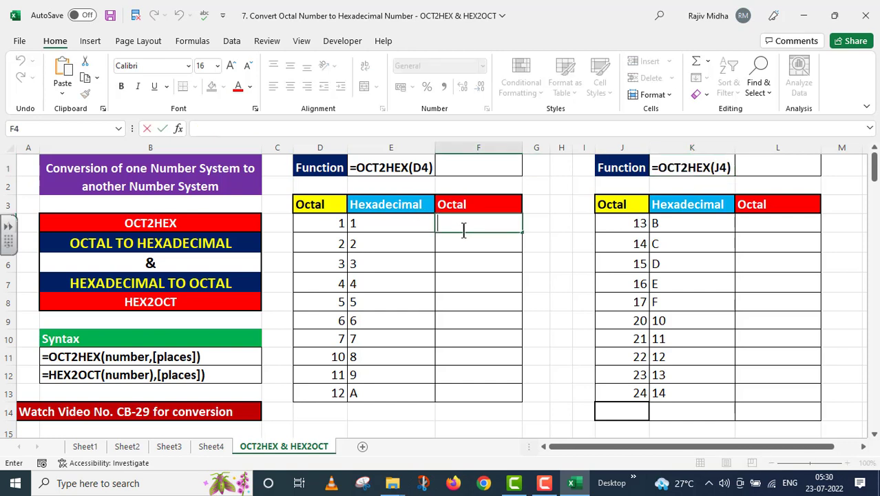
type("=HEX2OCT(")
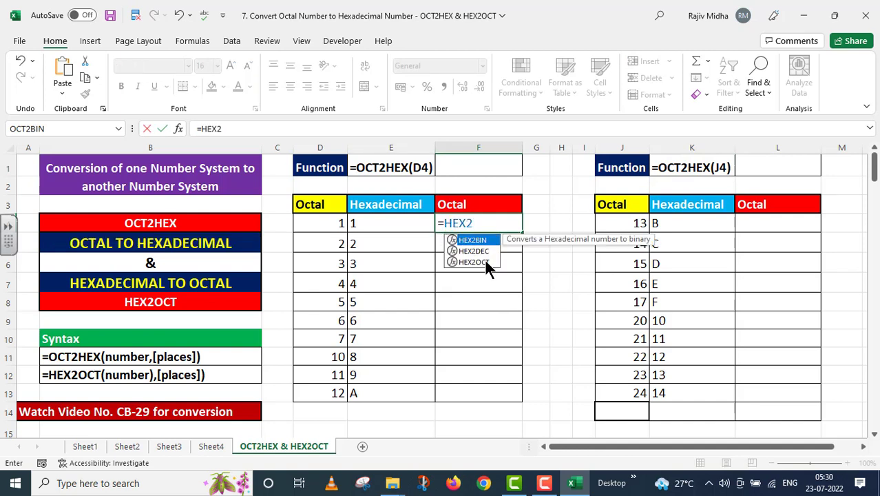
double_click(482, 261)
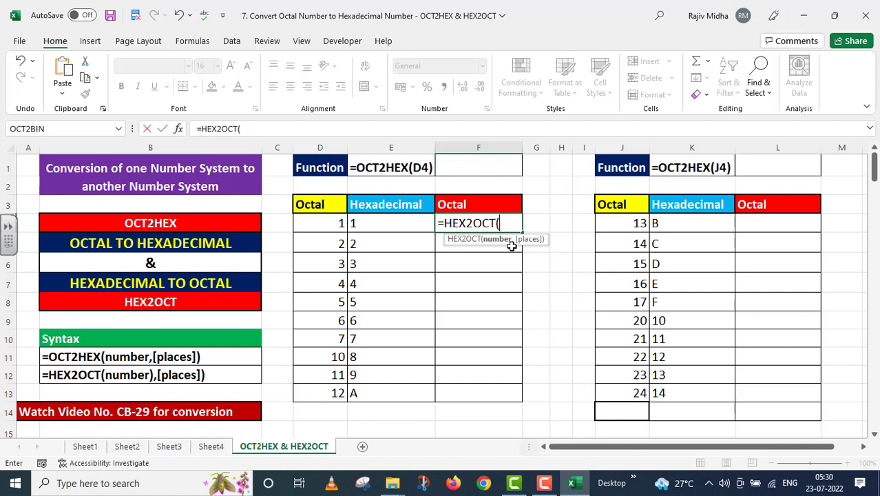
left_click(363, 222)
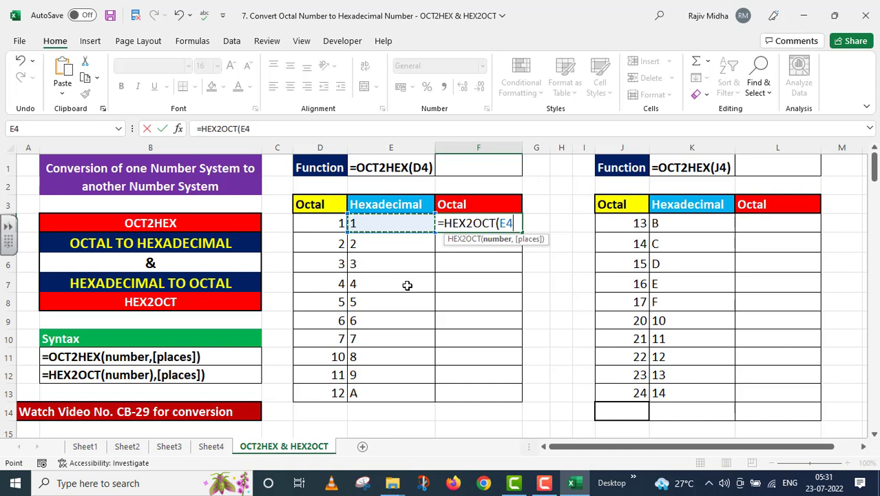
type(")")
key("Return")
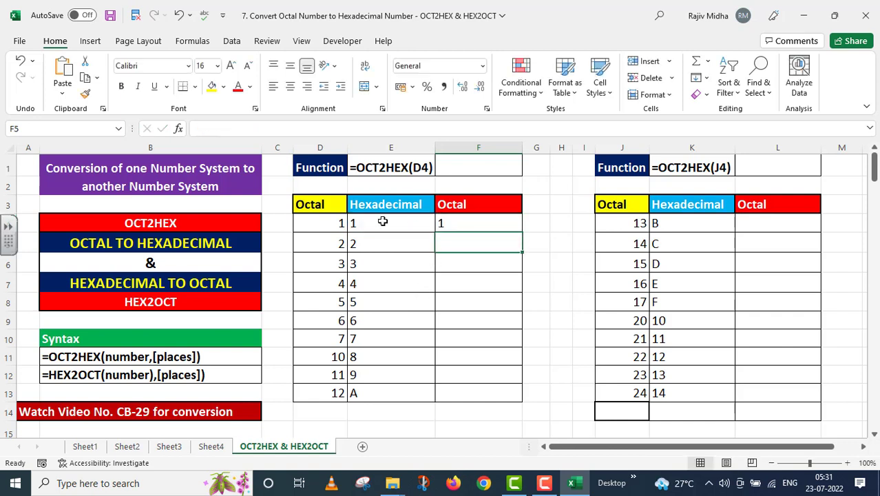
left_click(470, 224)
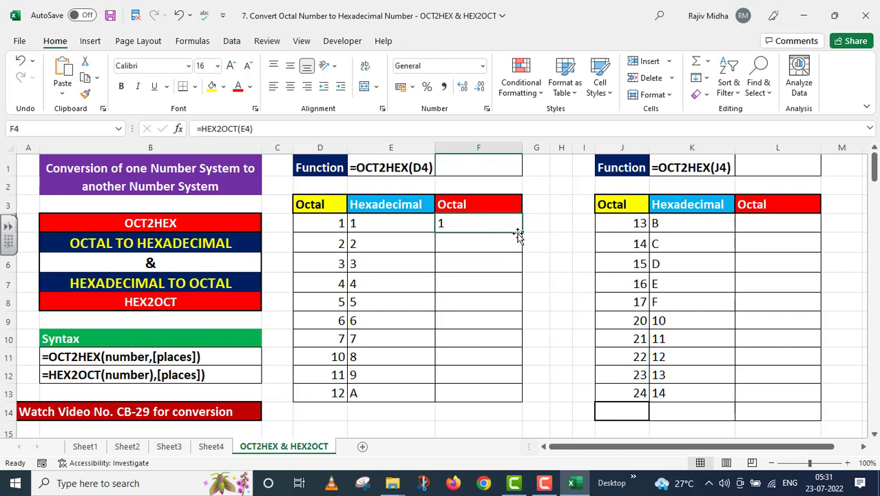
left_click_drag(522, 232, 522, 401)
left_click_drag(305, 221, 308, 393)
left_click_drag(491, 222, 498, 392, "ctrl")
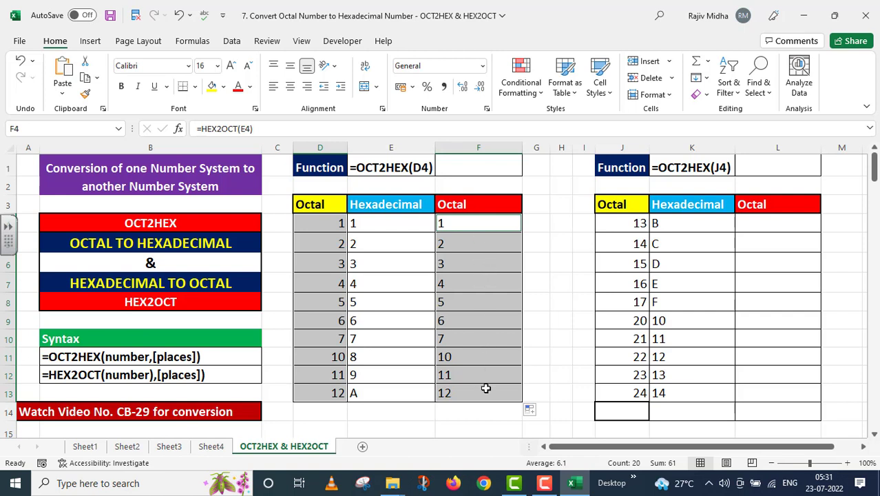
- Copy the formula text from F4 into cell F1 as the literal text =HEX2OCT(E4) using a leading apostrophe
left_click(477, 228)
left_click(247, 128)
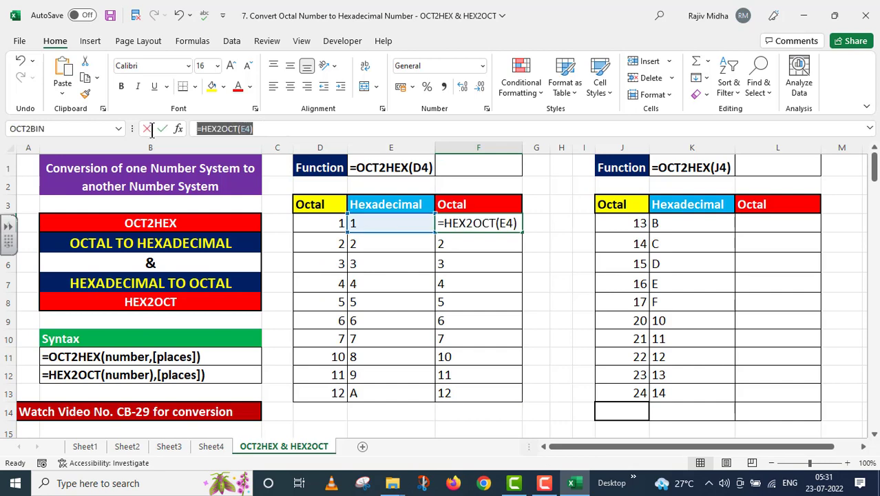
key("Return")
double_click(441, 163)
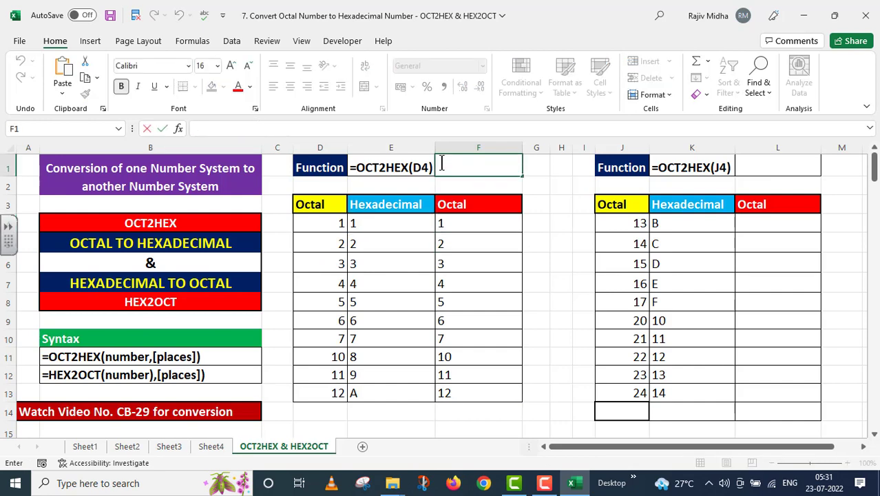
type("'")
key("ctrl+v")
left_click(558, 264)
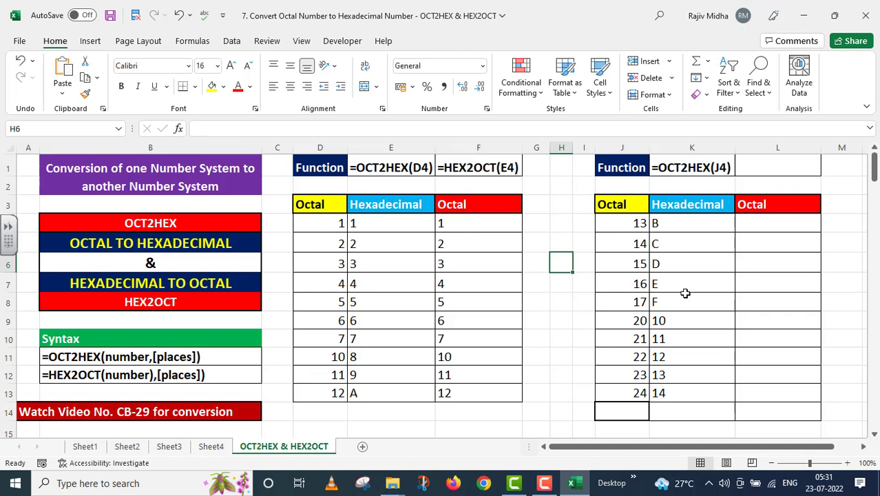
- Enter the formula =HEX2OCT(K4) in cell L4 to convert the hexadecimal value in K4 back to octal
double_click(753, 221)
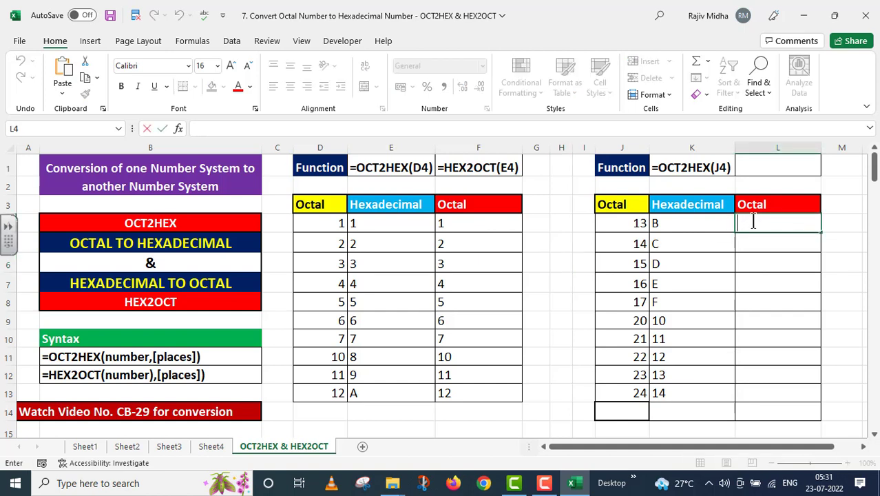
type("=")
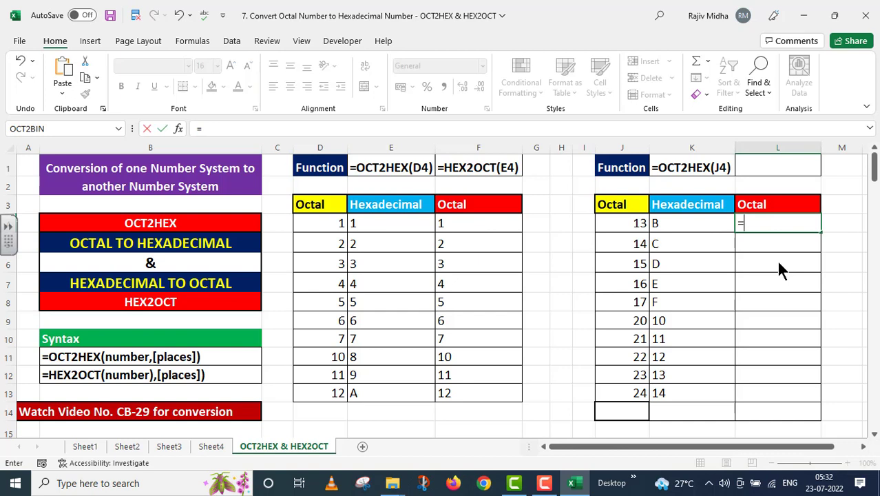
type("HEX")
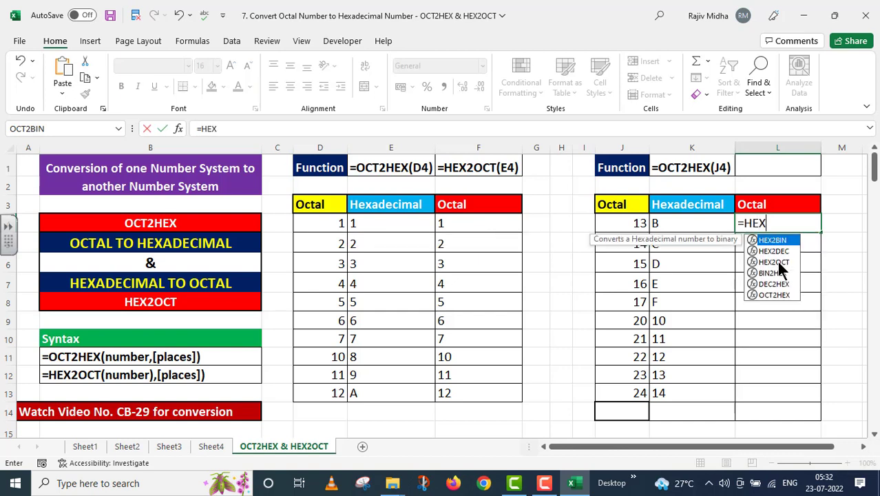
double_click(780, 265)
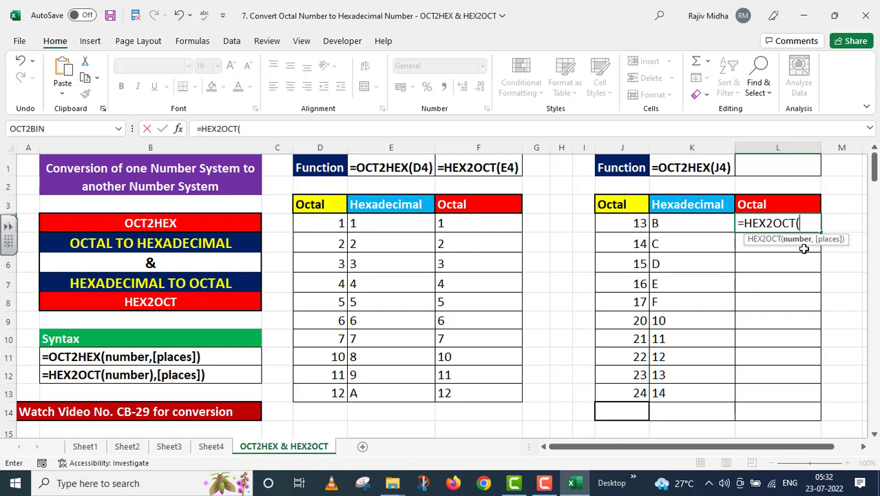
left_click(669, 228)
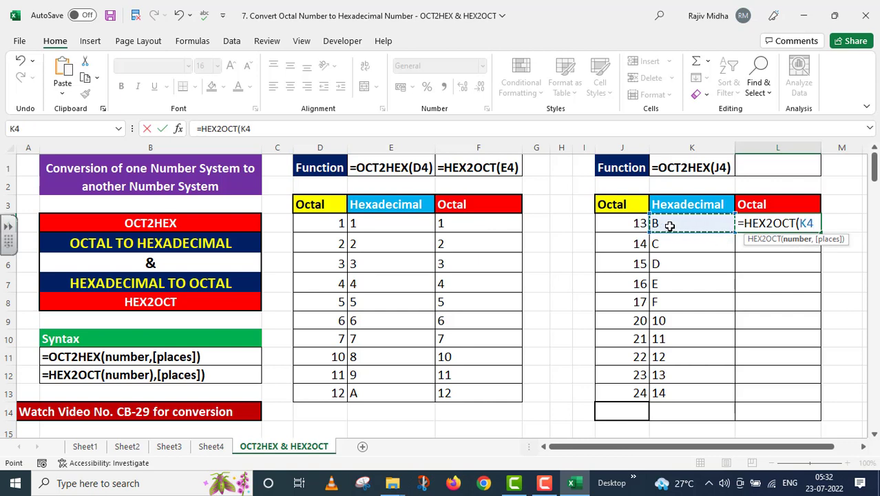
type(")")
key("Return")
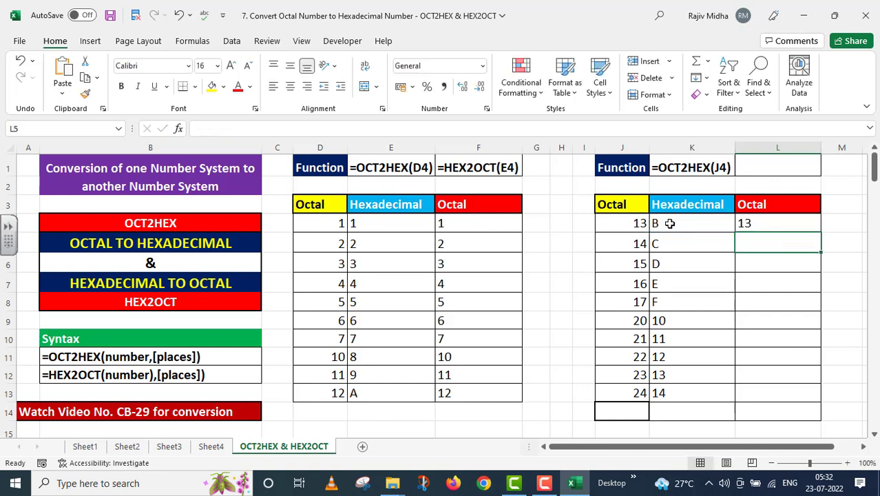
- Fill the L4 formula down through L13, and select J4:J13 together with L4:L13 to compare them
left_click(763, 224)
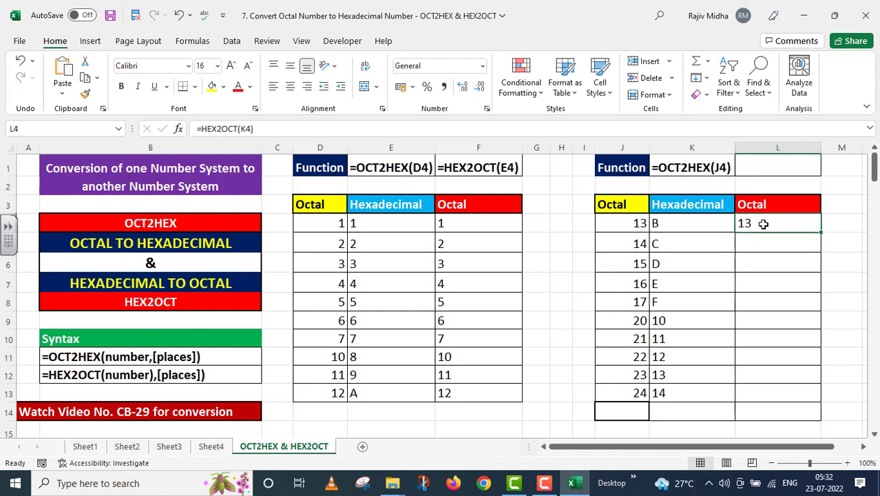
left_click_drag(821, 232, 819, 396)
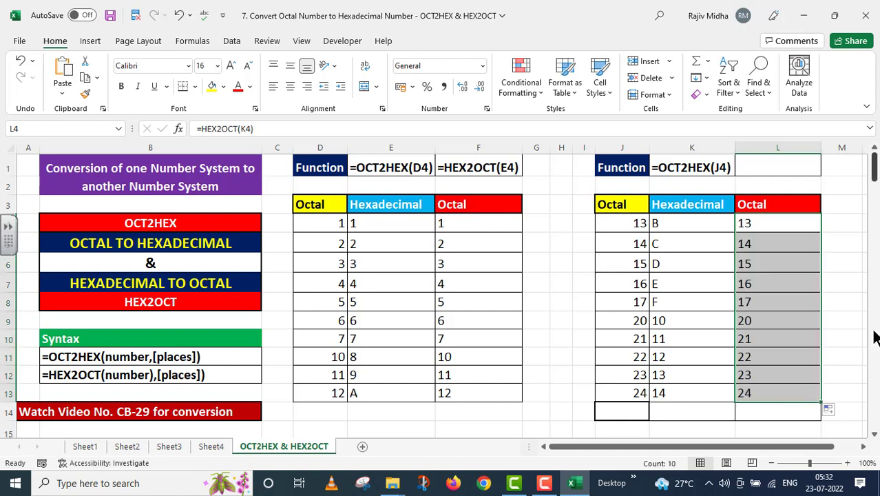
left_click(826, 280)
left_click_drag(620, 223, 619, 387)
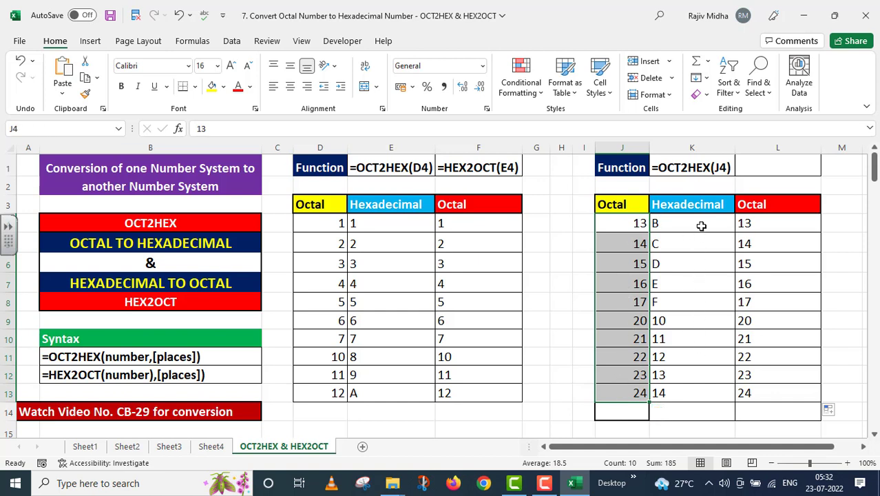
left_click_drag(753, 224, 754, 397)
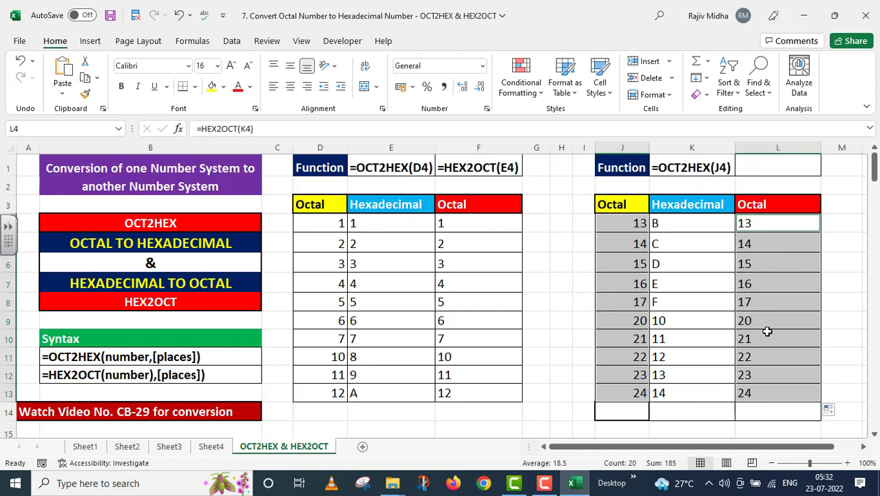
- Enter the octal number 1000 in cell J14 and select K14 to check its conversion formula
left_click(629, 411)
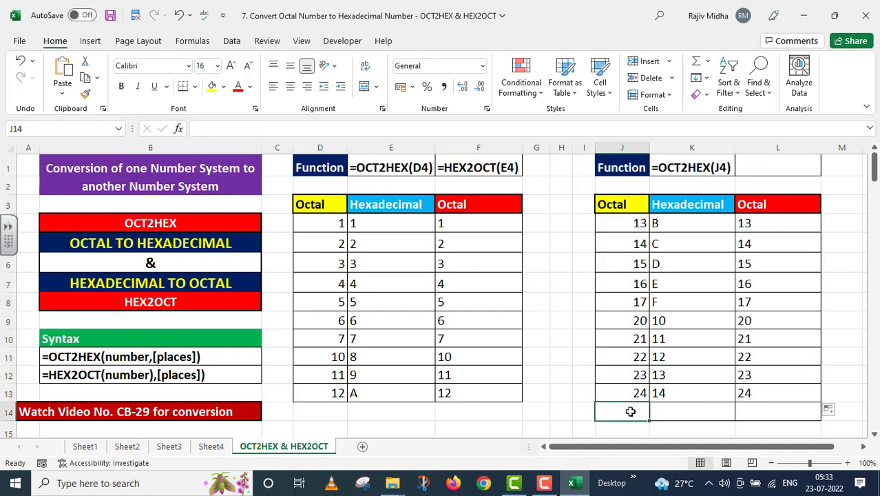
type("1000")
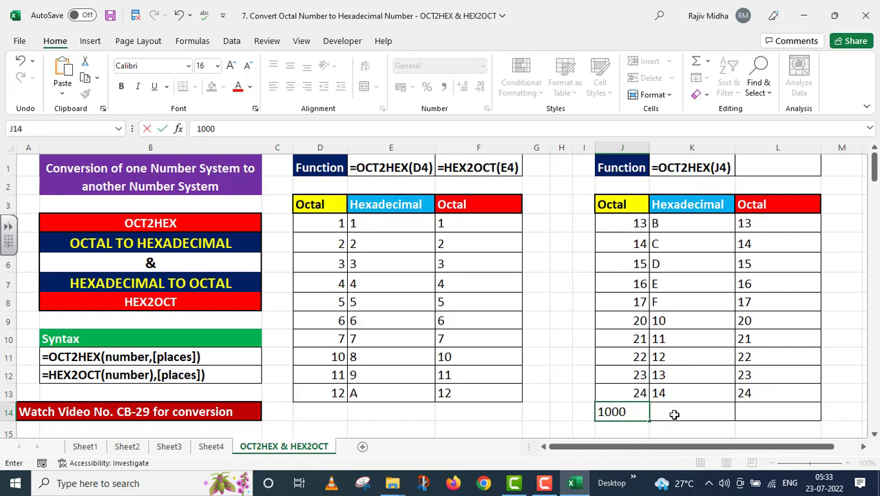
key("Return")
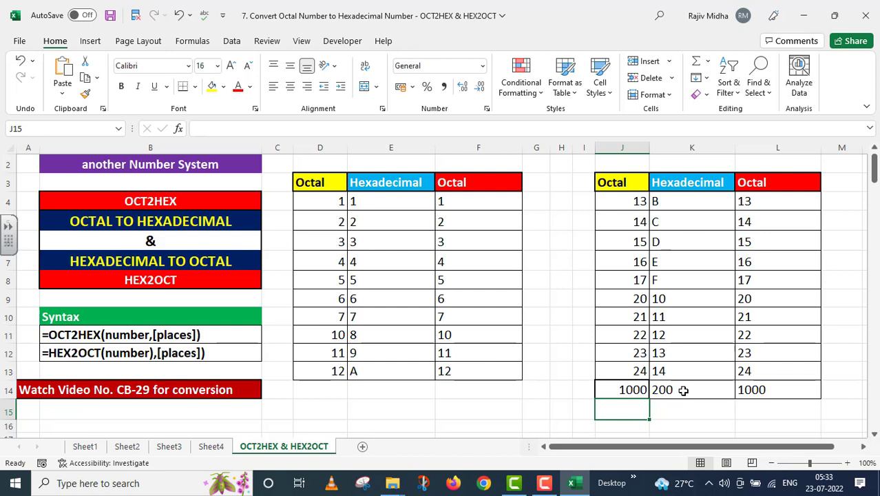
left_click(683, 390)
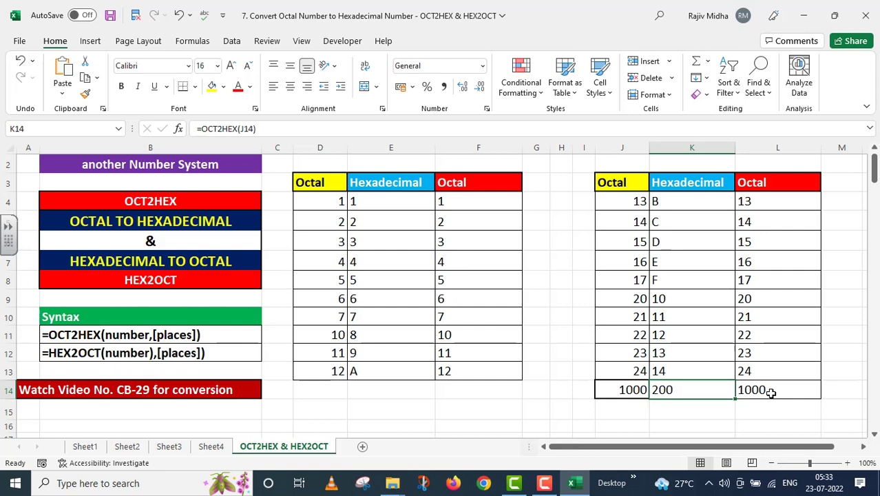
- Copy the formula text from L4 into cell L1 as the literal text =HEX2OCT(K4) using a leading apostrophe
scroll(770, 391, "up", 1)
left_click(777, 223)
left_click_drag(197, 129, 254, 129)
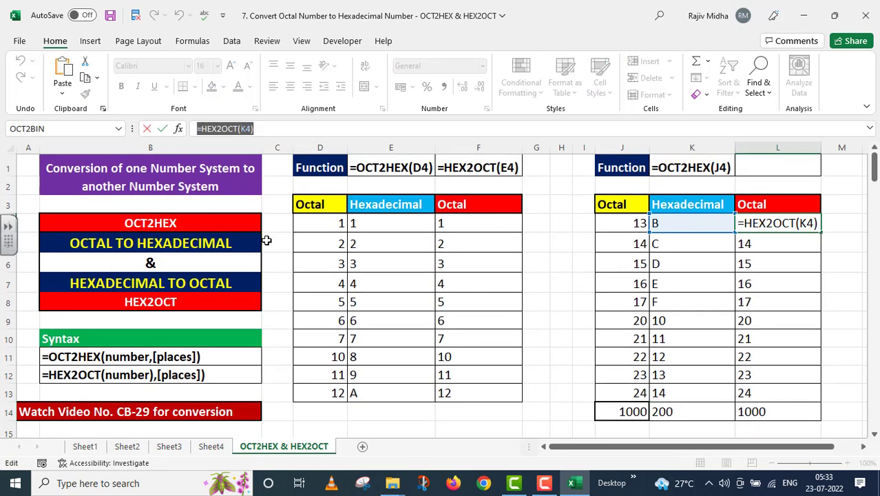
key("Return")
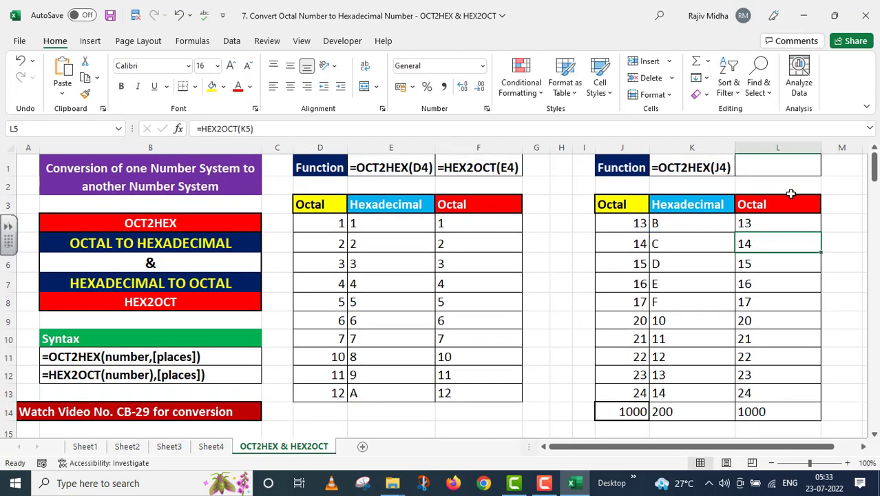
left_click(755, 160)
key("ctrl+v")
key("F2")
key("Home")
type("'")
left_click(562, 261)
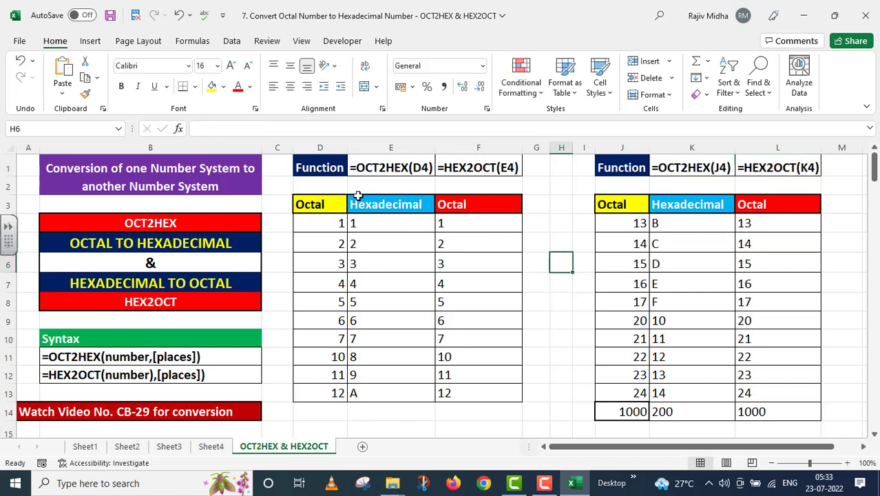